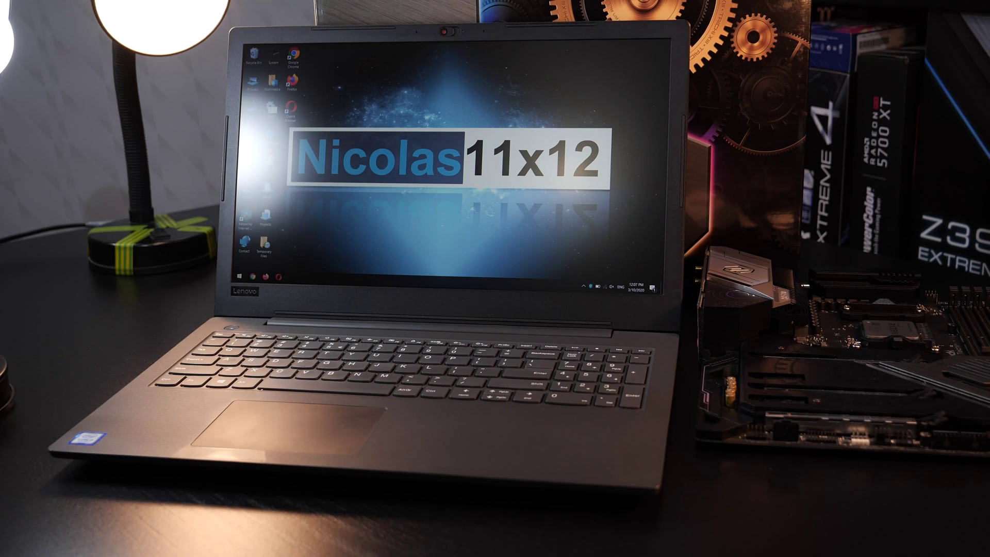
Launch EaseUS Todo PCTrans from This PC so it opens on the PC to PC page.
key("super")
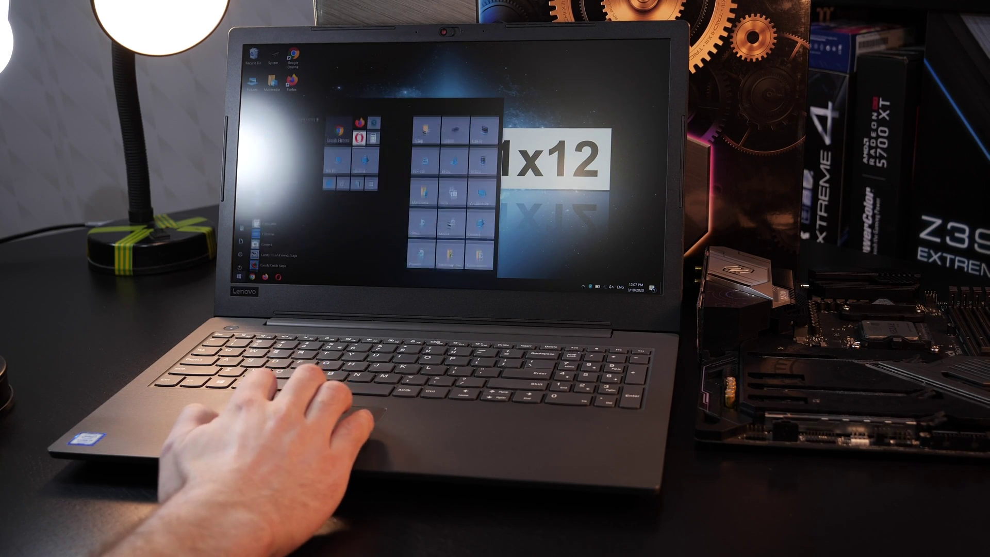
left_click(338, 152)
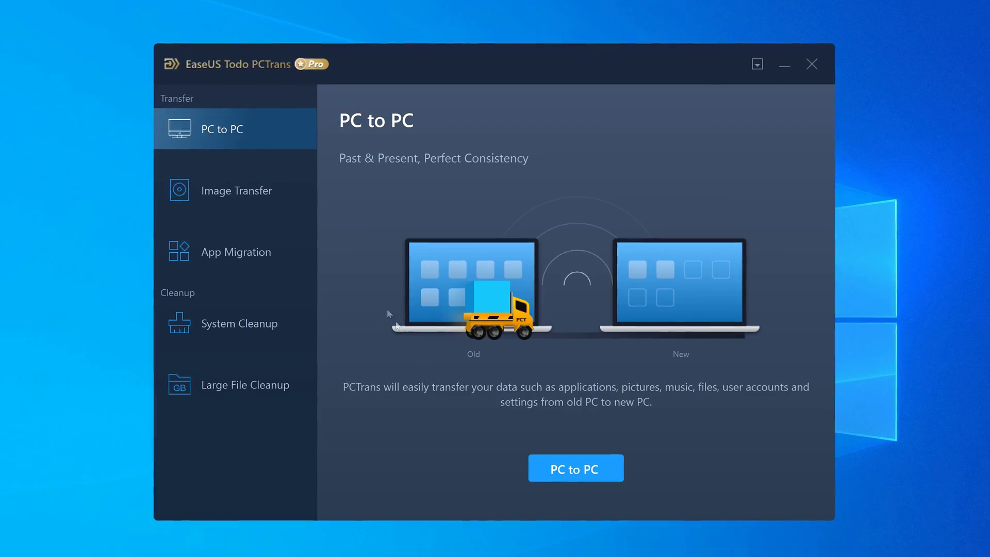
Browse the Image Transfer, System Cleanup and Large File Cleanup features, ending on System Cleanup.
left_click(224, 196)
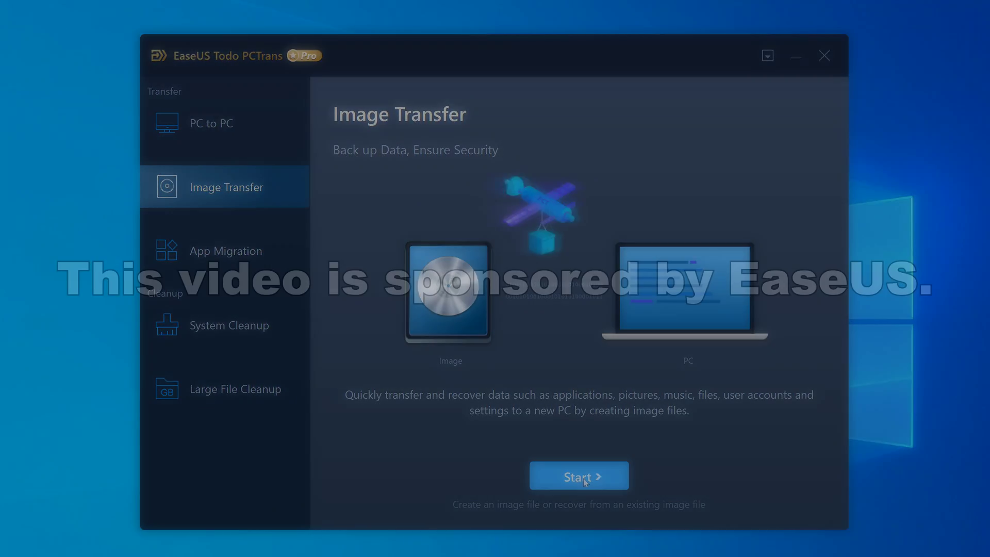
left_click(578, 475)
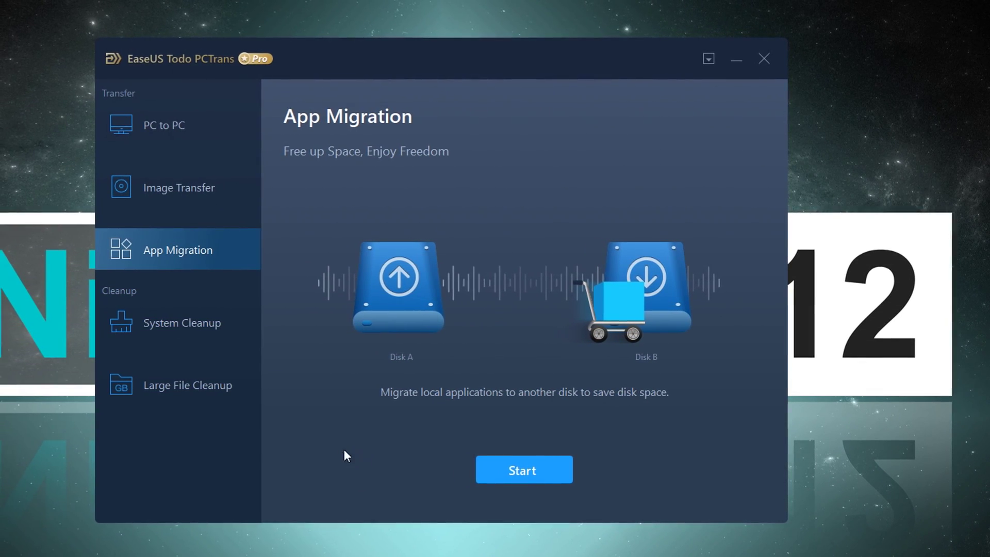
left_click(180, 325)
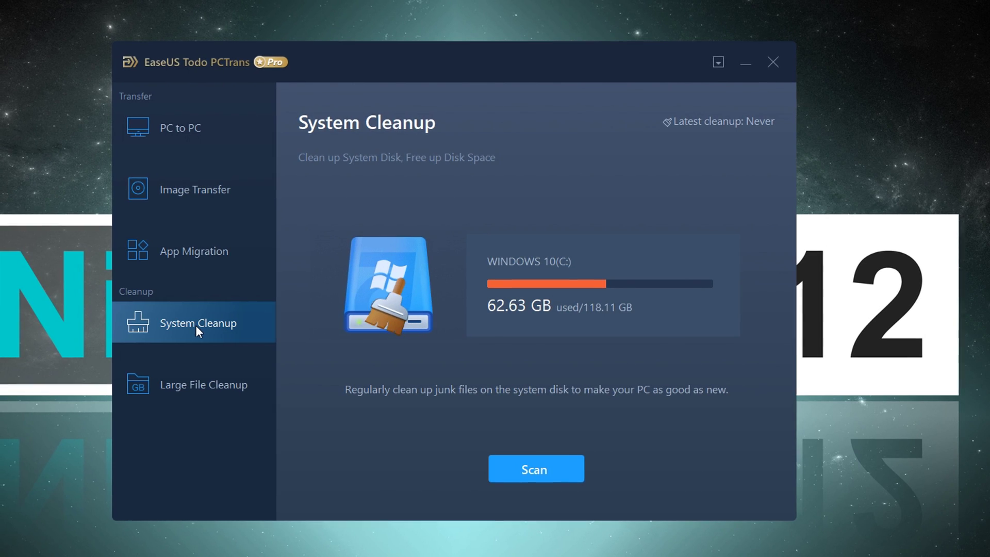
left_click(209, 387)
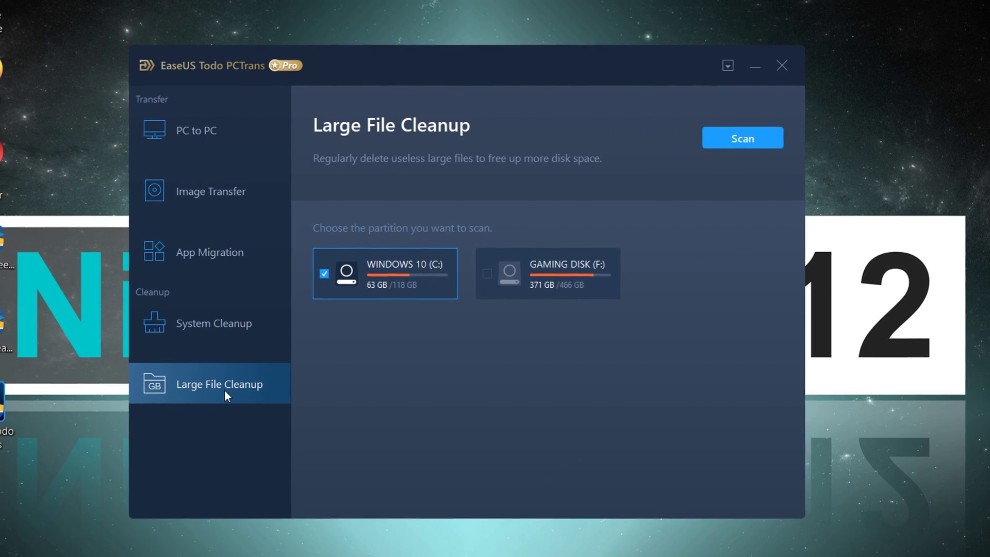
left_click(207, 323)
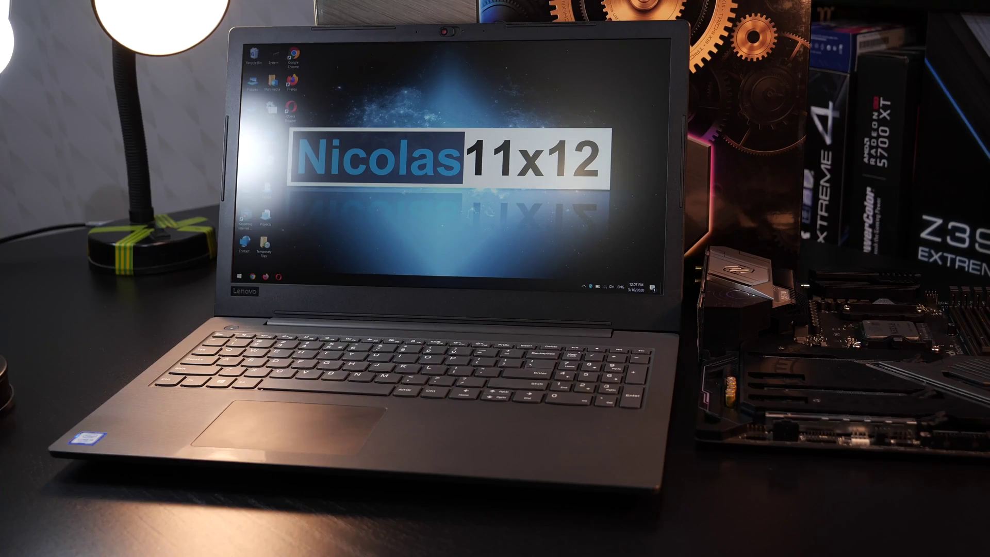
Check the Free edition's 500MB limit, then save pctrans_free_installer to the Desktop.
key("super")
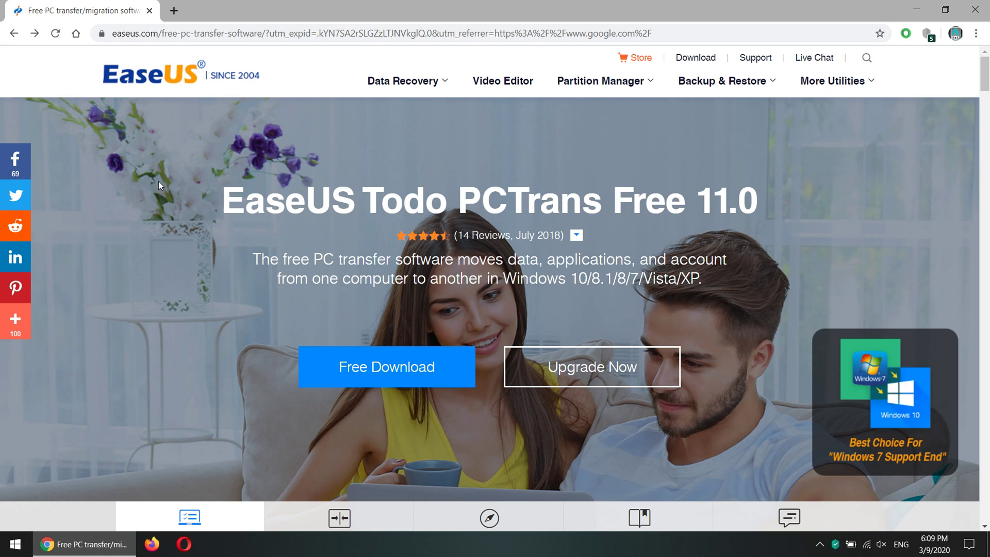
left_click_drag(225, 202, 501, 198)
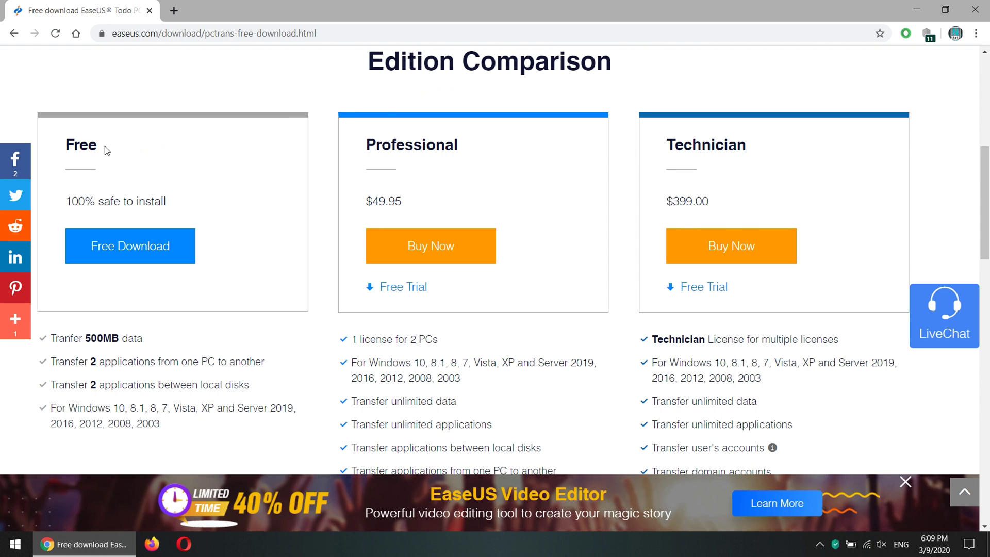
double_click(97, 338)
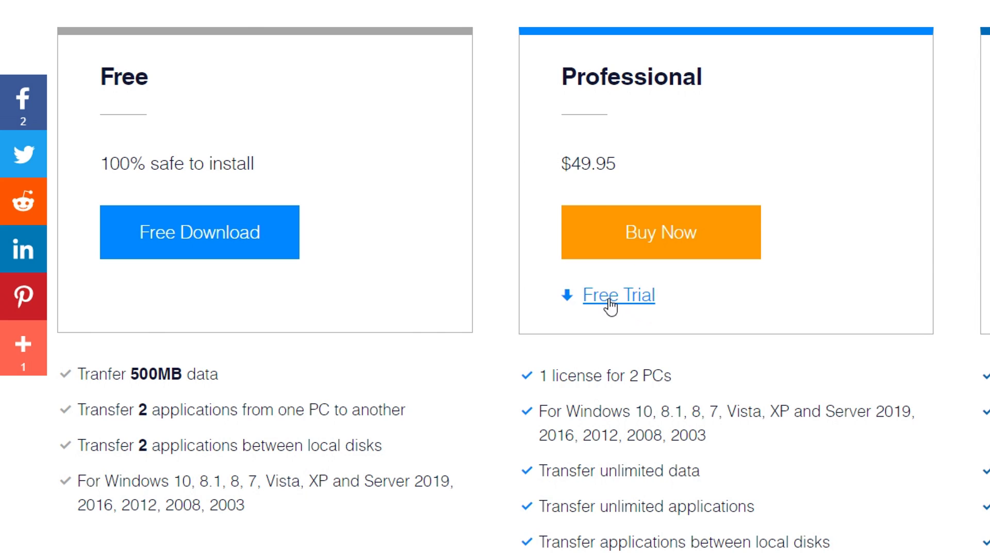
scroll(707, 283, "down", 2)
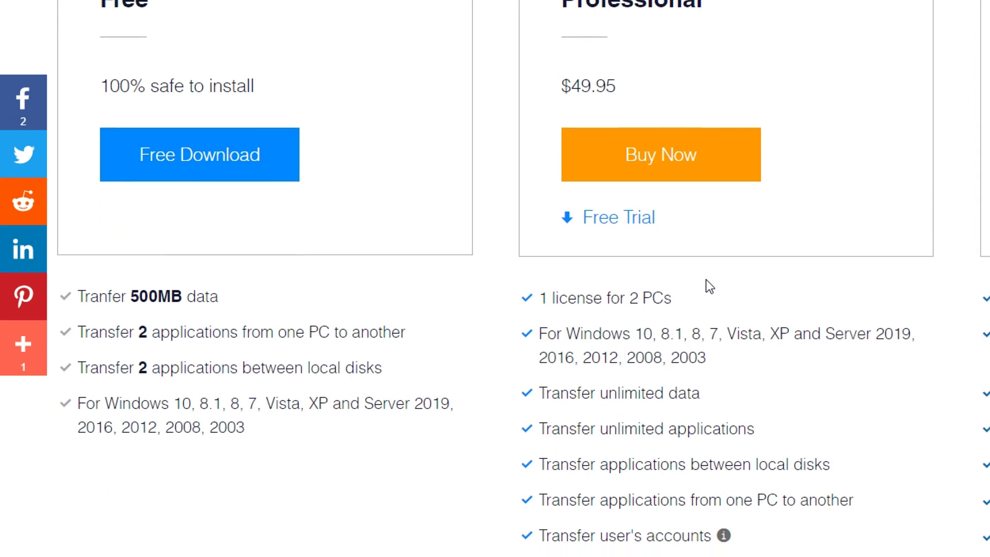
scroll(800, 314, "down", 2)
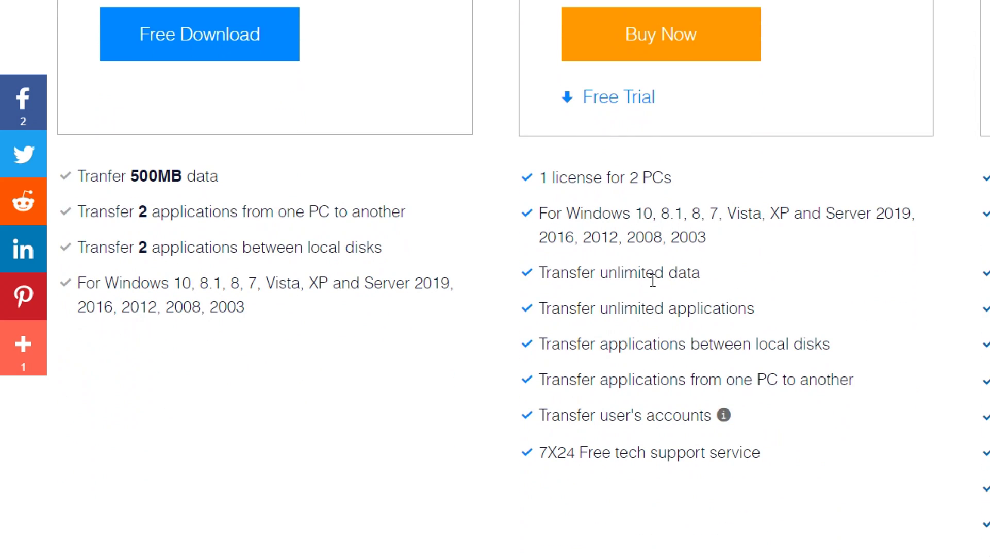
left_click(719, 283)
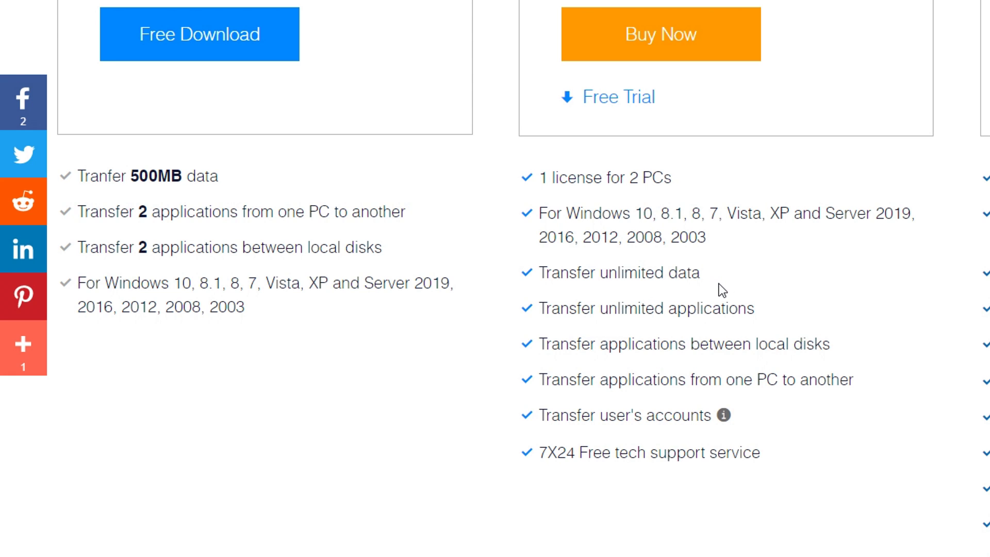
scroll(641, 324, "up", 4)
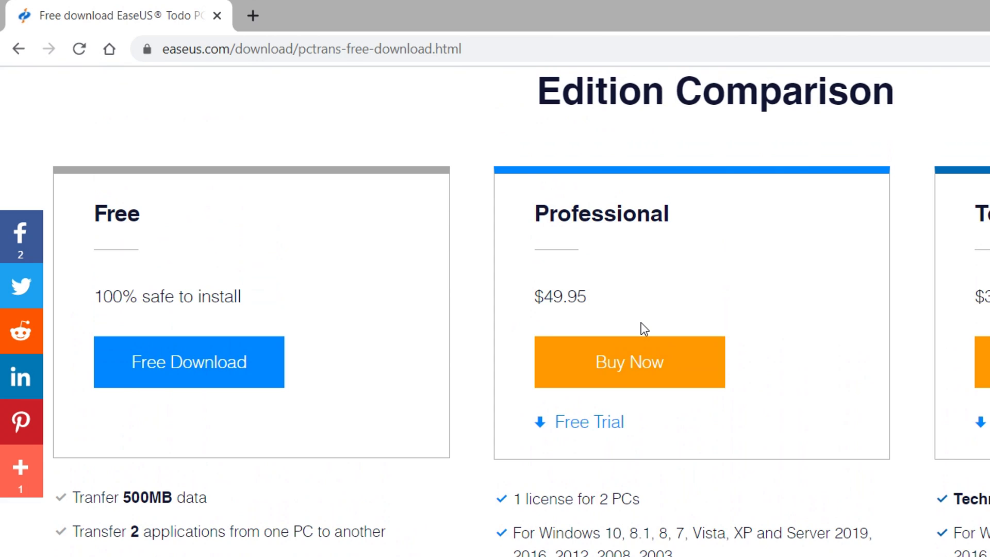
scroll(643, 328, "up", 2)
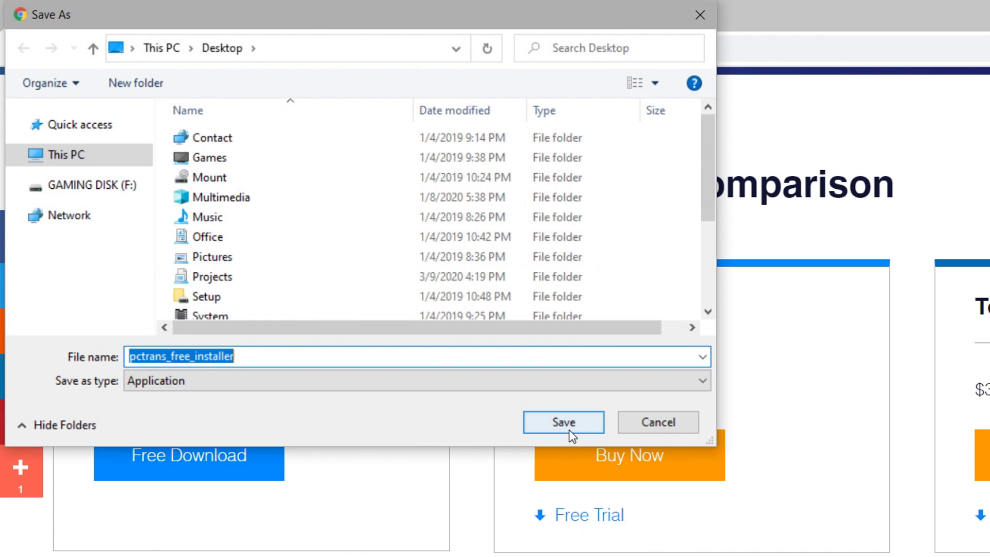
left_click(570, 431)
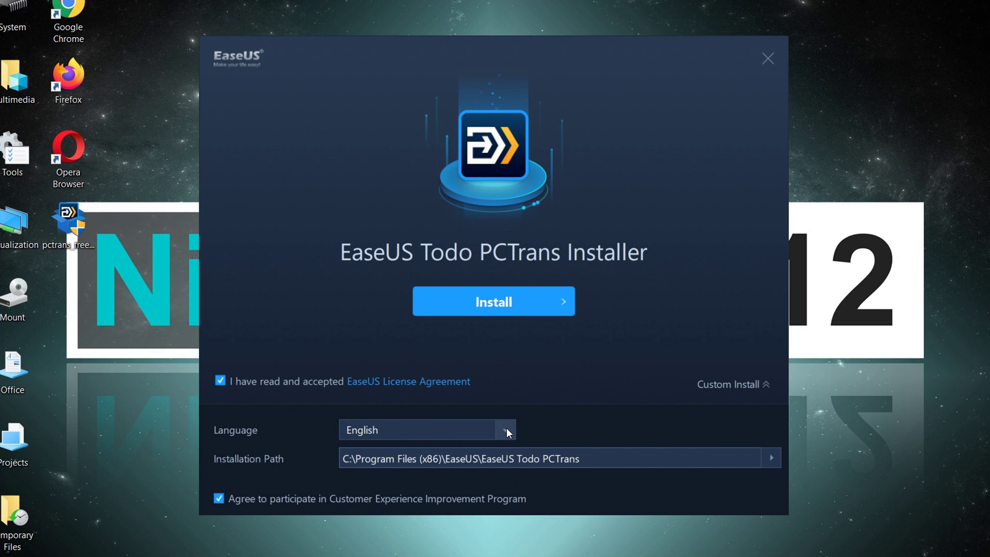
Keep English as the installer language and install EaseUS Todo PCTrans.
left_click(506, 428)
mouse_move(511, 452)
left_mouse_down()
mouse_move(514, 520)
mouse_move(513, 460)
left_mouse_up()
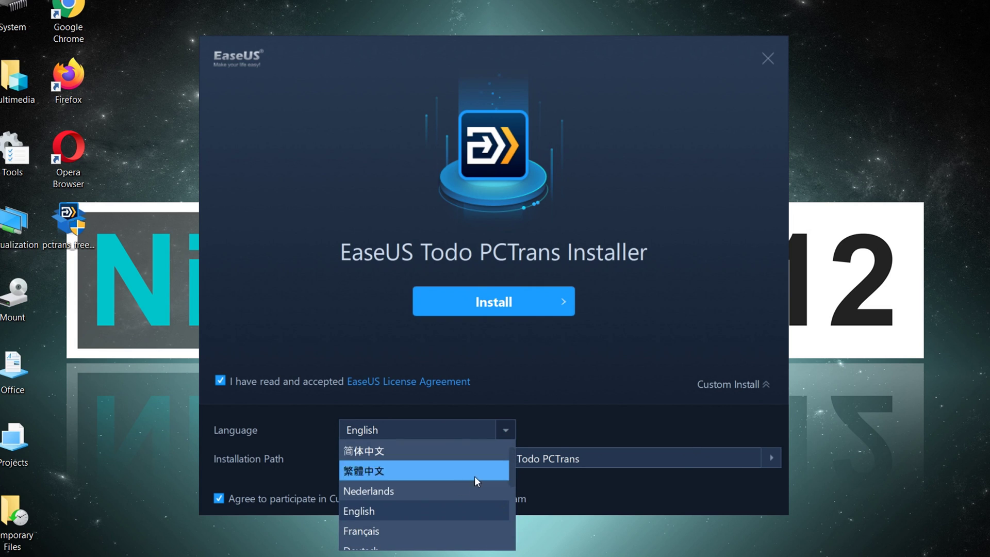
left_click(396, 512)
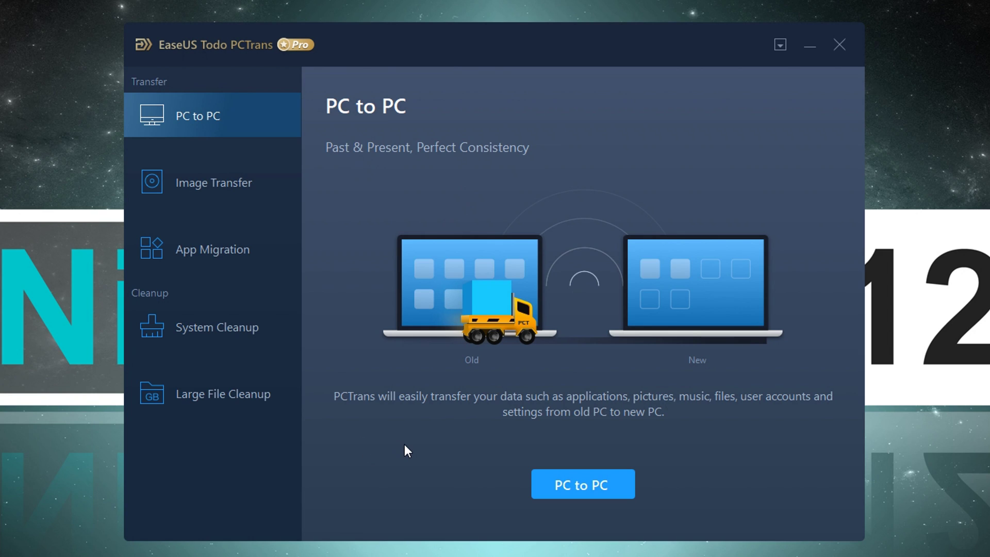
Look through App Migration, System Cleanup and Large File Cleanup, then return to Image Transfer.
left_click(207, 173)
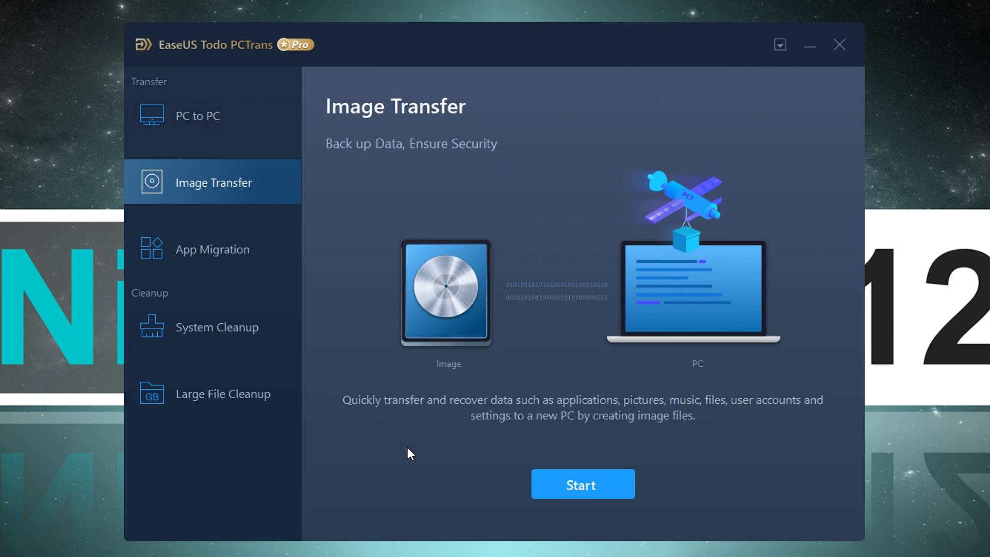
left_click(228, 251)
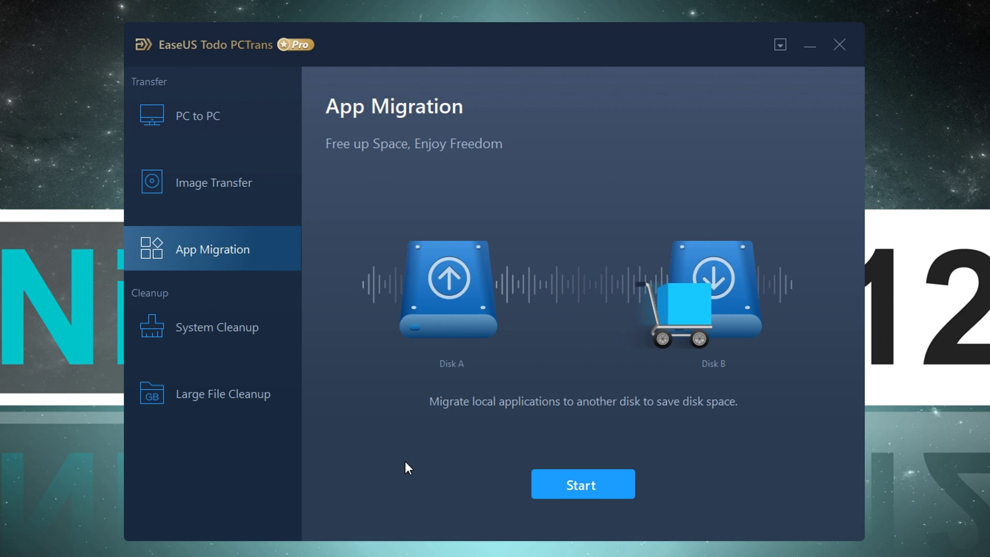
left_click(215, 330)
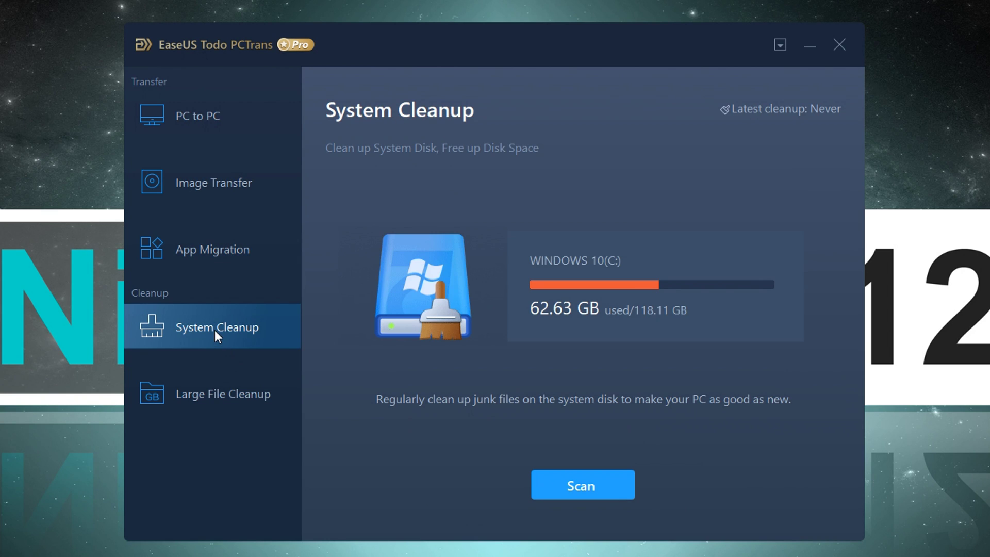
left_click(229, 402)
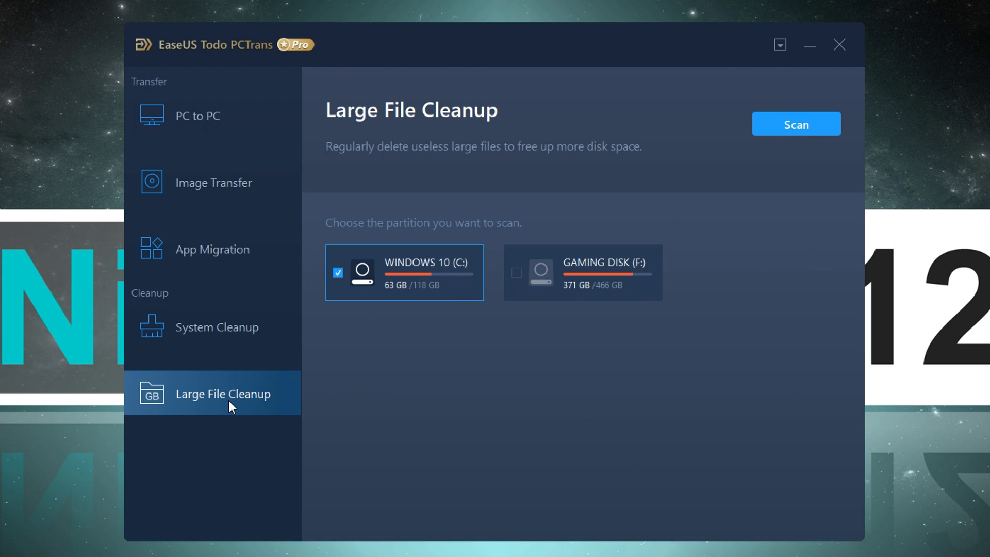
left_click(208, 327)
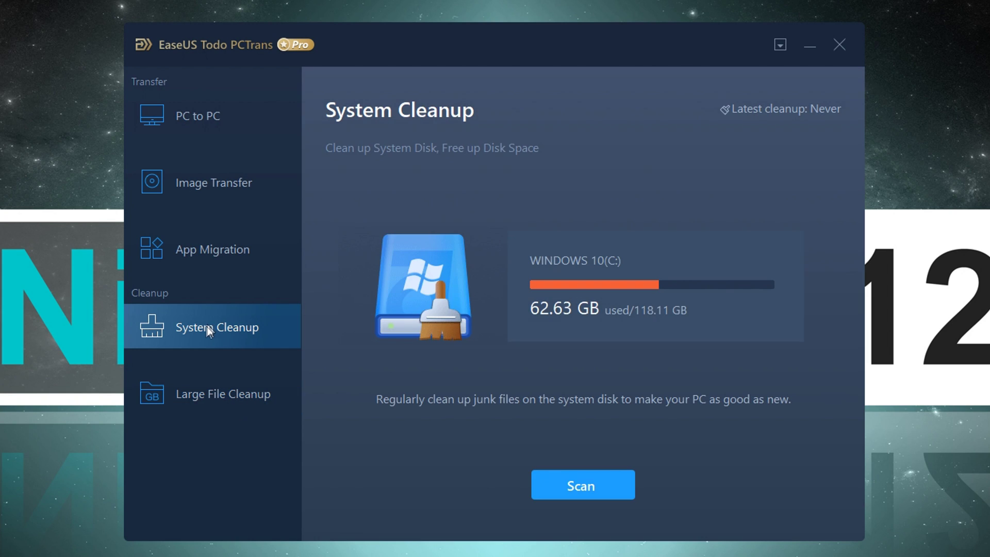
left_click(210, 184)
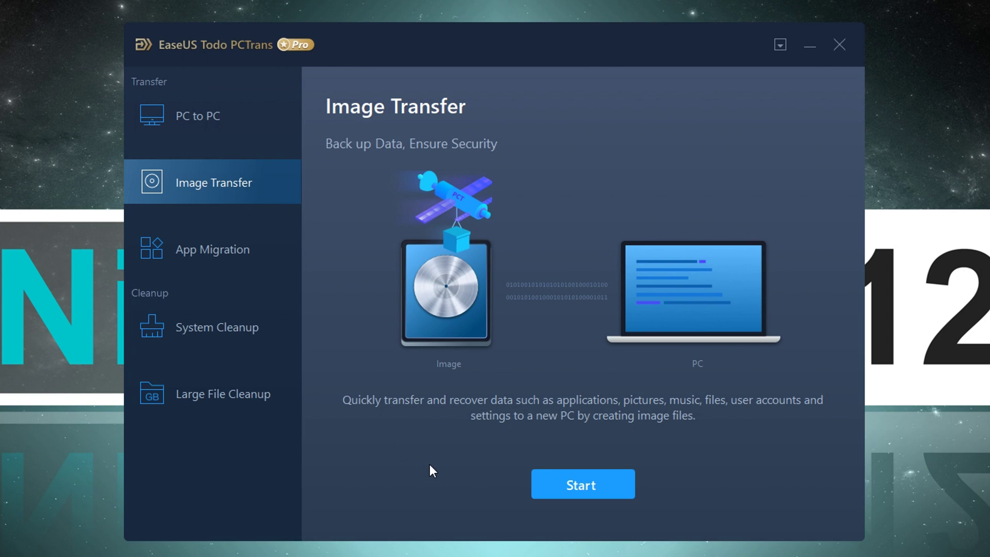
Create a new image file named LAPTOP, saved to F:\PCTransImage.
left_click(580, 486)
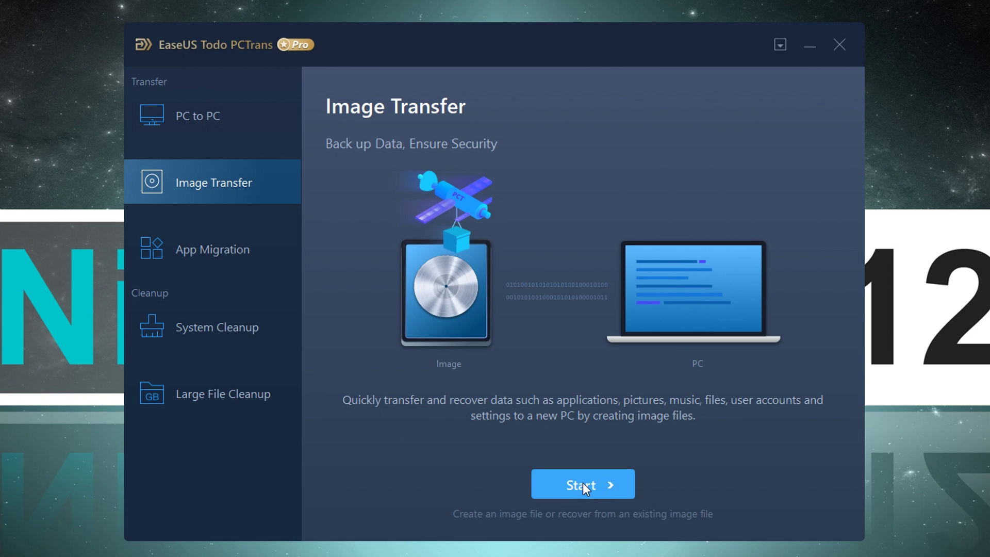
left_click(583, 485)
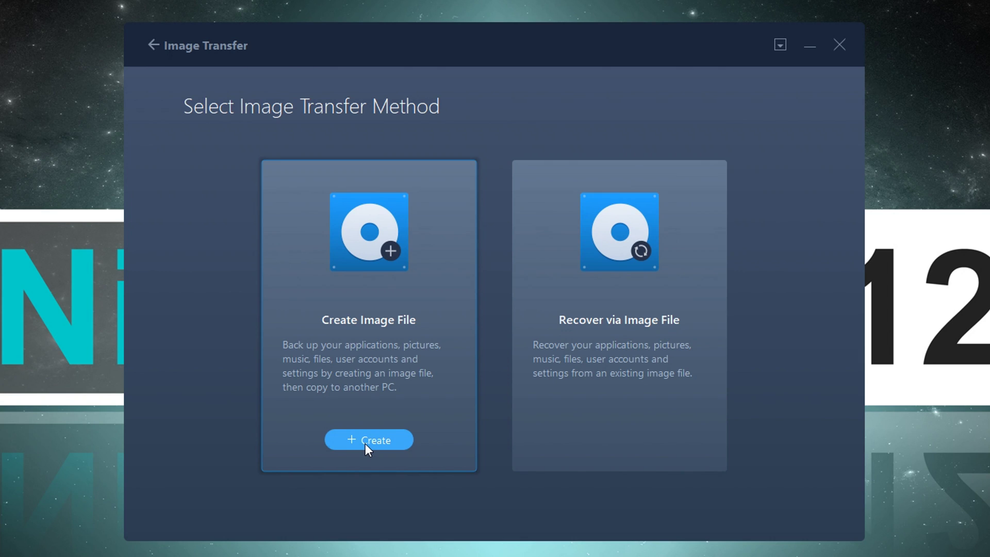
left_click(367, 444)
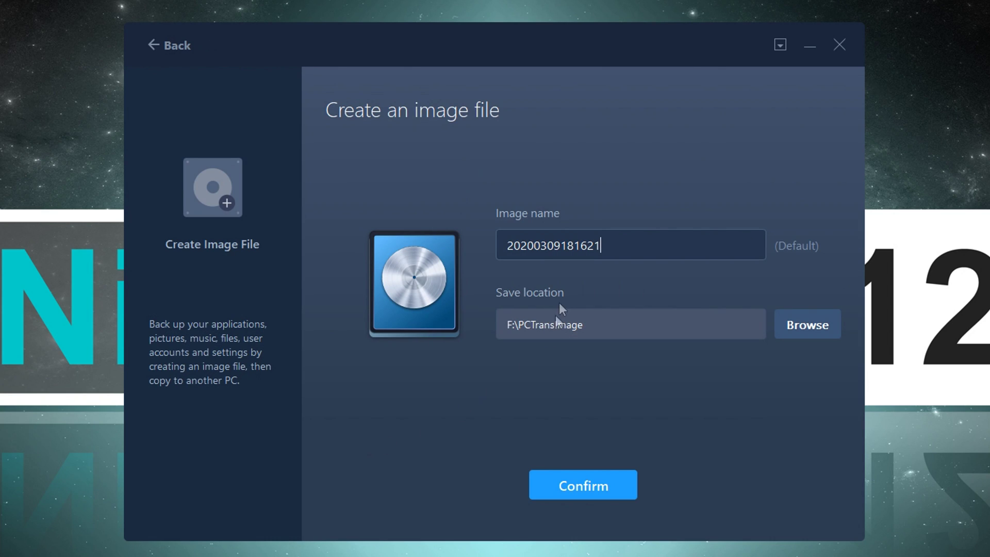
key("ctrl+a")
type("LAPTOP")
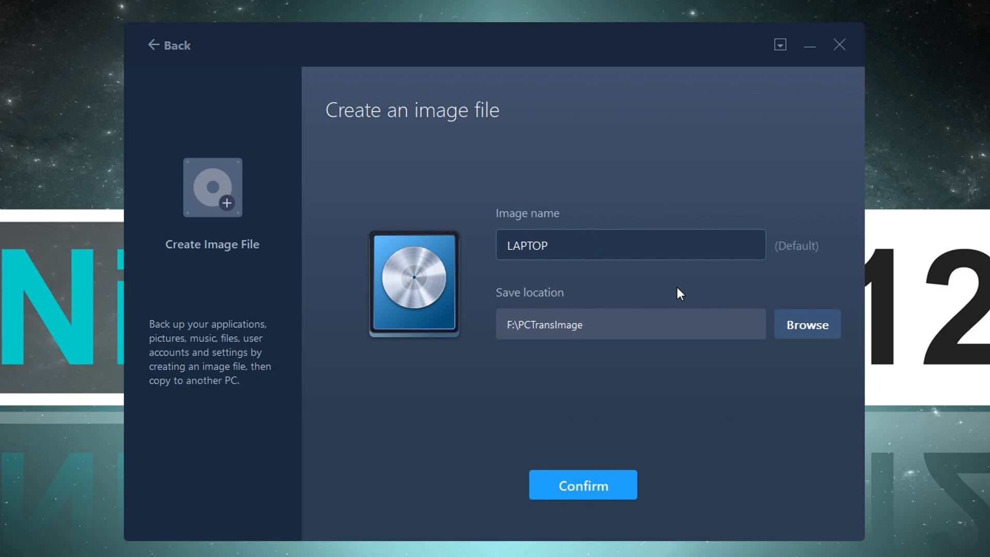
left_click(595, 486)
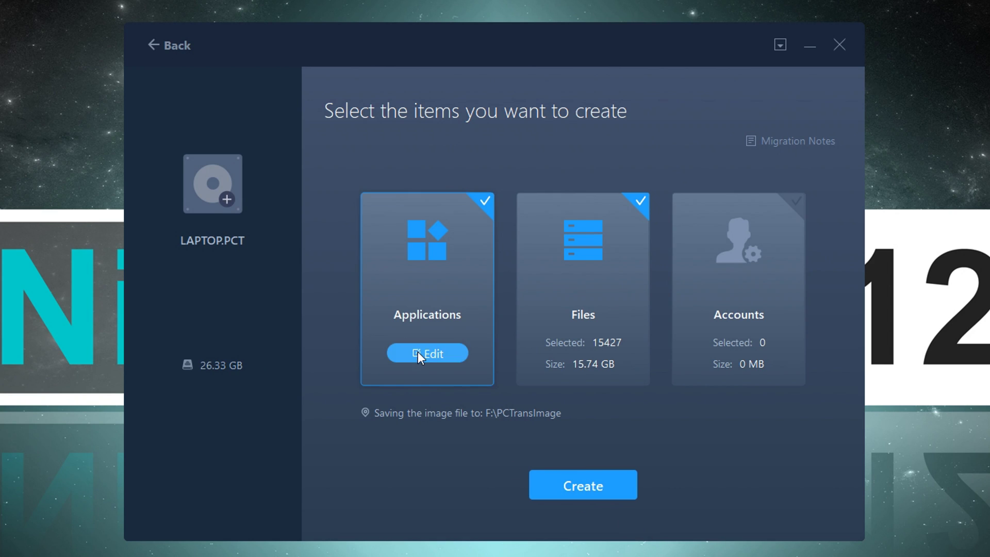
Review the included applications, then tick and verify the local user account under Accounts.
left_click(422, 355)
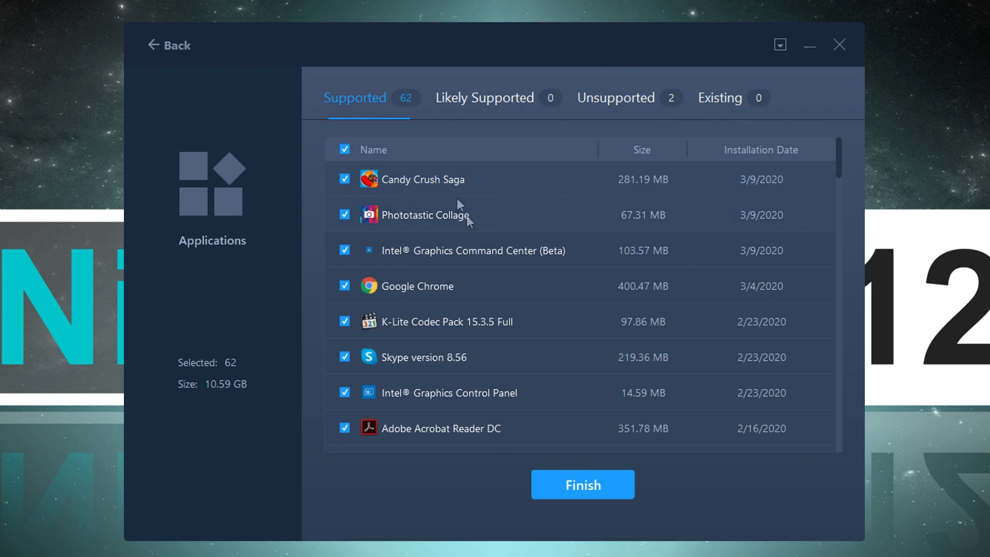
scroll(535, 280, "down", 3)
scroll(534, 280, "down", 4)
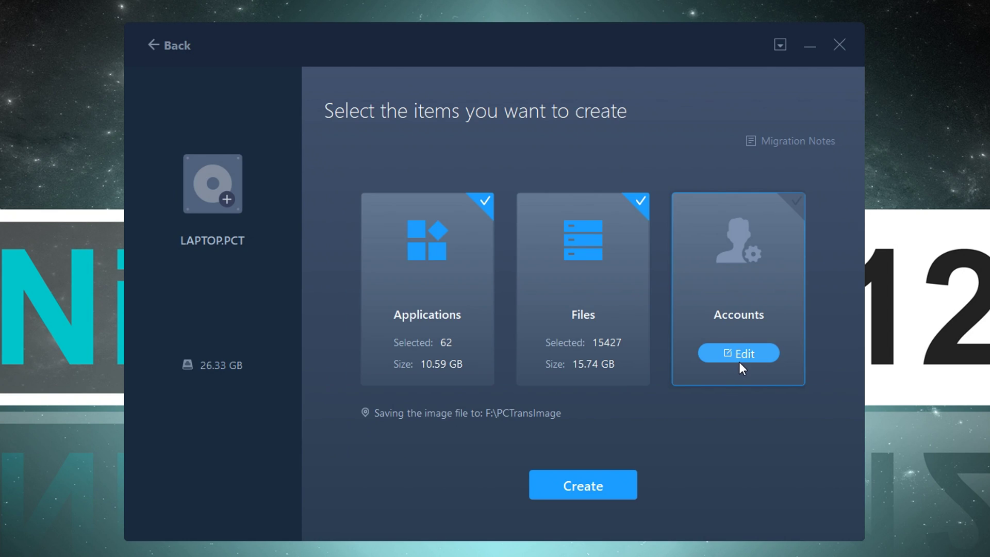
left_click(739, 356)
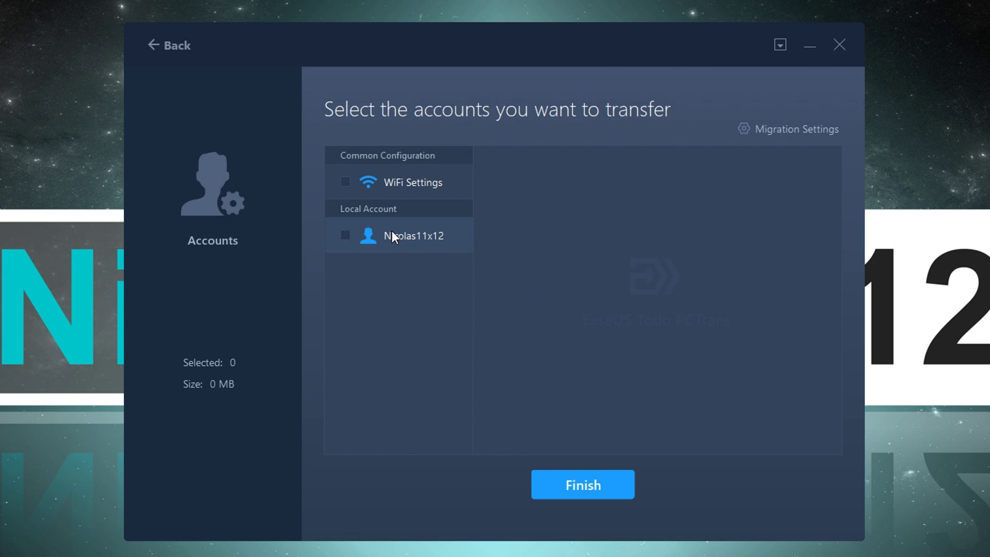
left_click(345, 235)
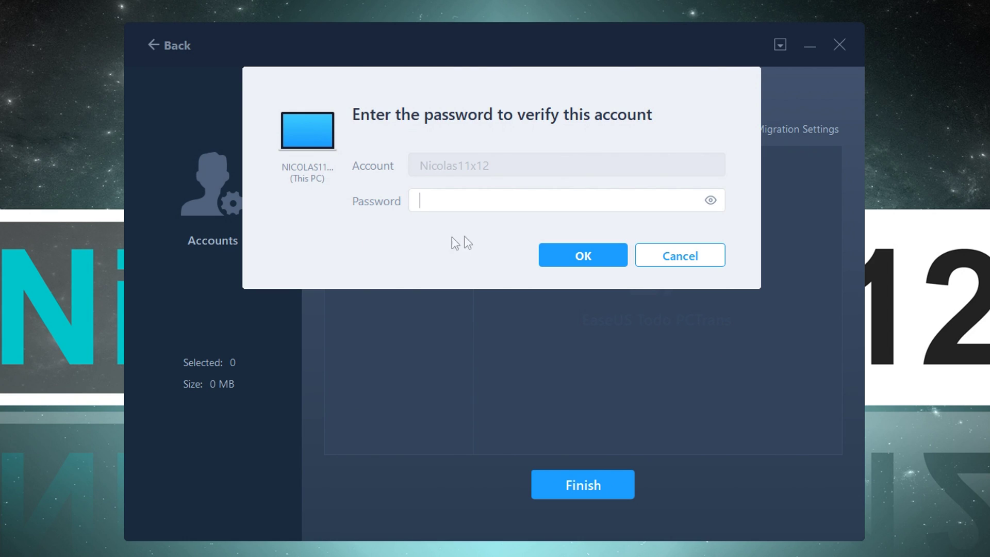
left_click(618, 262)
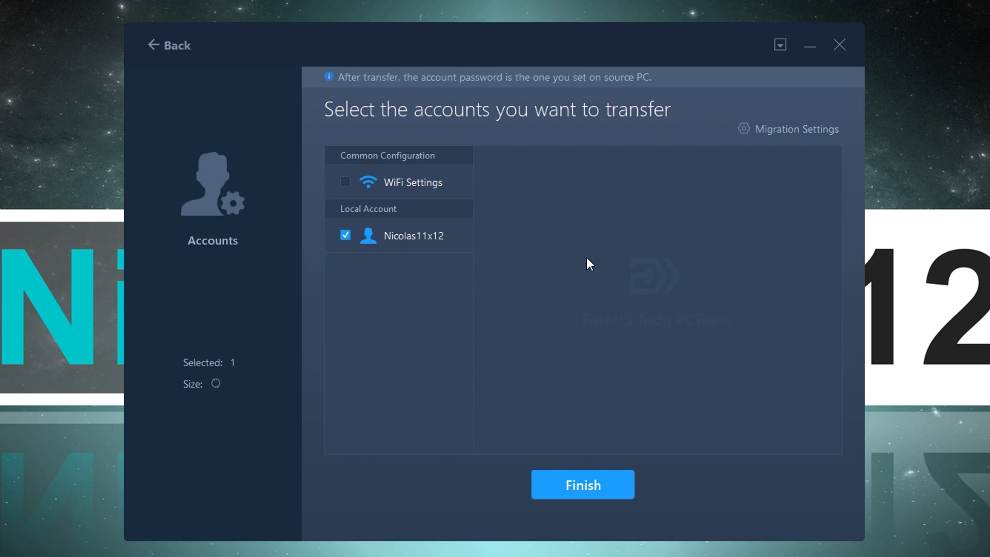
Build the LAPTOP.PCT image with all three item types and view the created file.
left_click(584, 490)
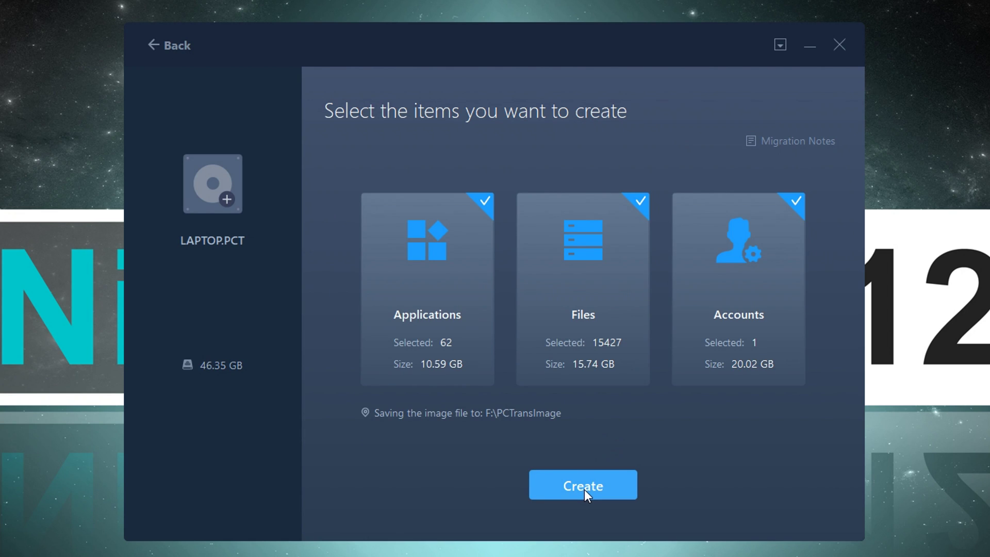
left_click(590, 487)
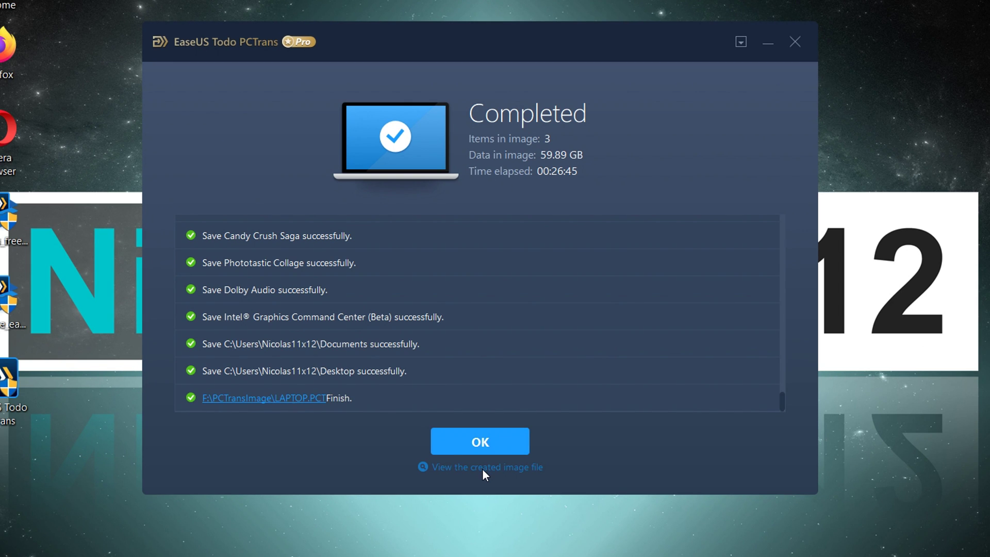
left_click(483, 468)
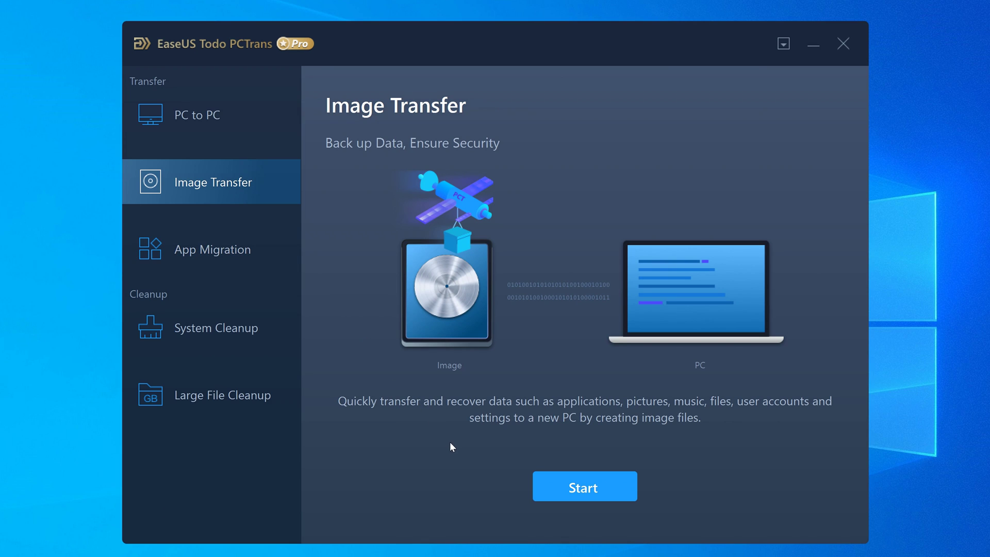
Choose recovery from an existing image and load LAPTOP.PCT from D:\PCTransImage.
left_click(587, 488)
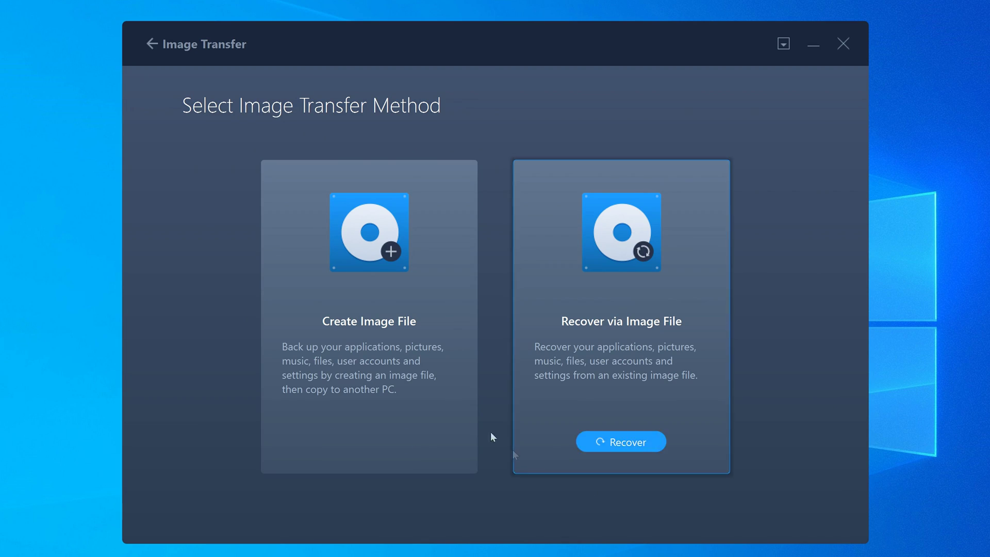
mouse_move(367, 333)
mouse_move(570, 336)
left_click(622, 443)
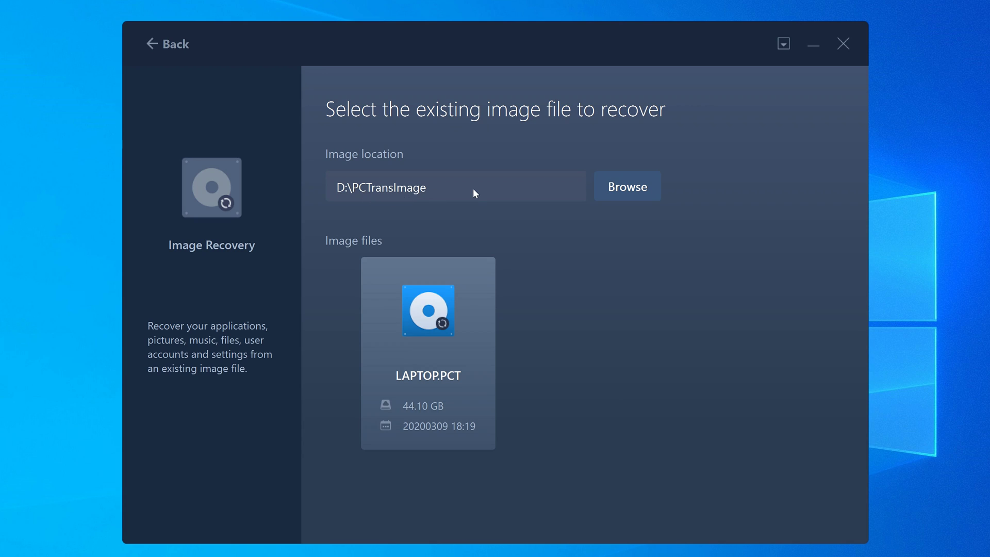
double_click(439, 338)
Add the user account, giving 30 applications, 16244 files and 1 account selected.
left_click(746, 353)
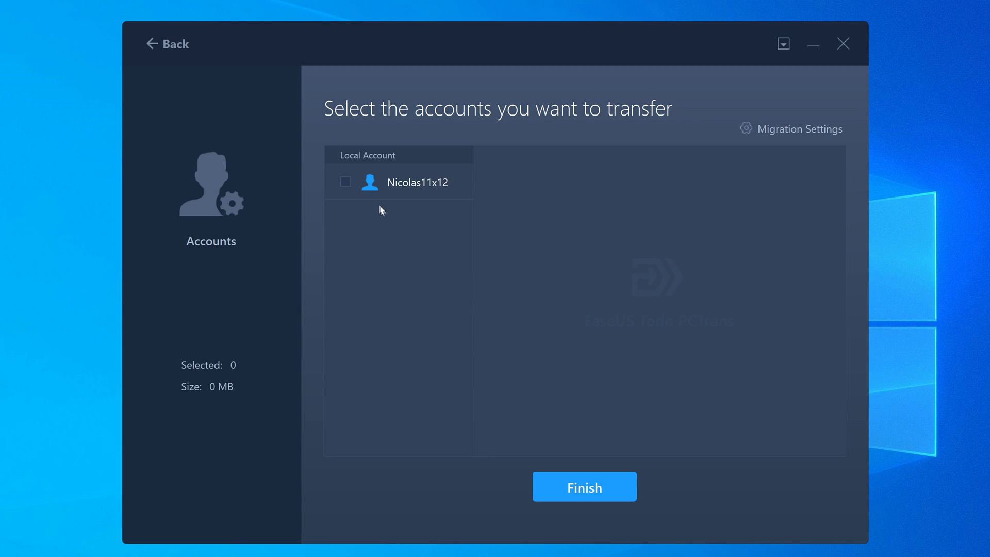
left_click(345, 182)
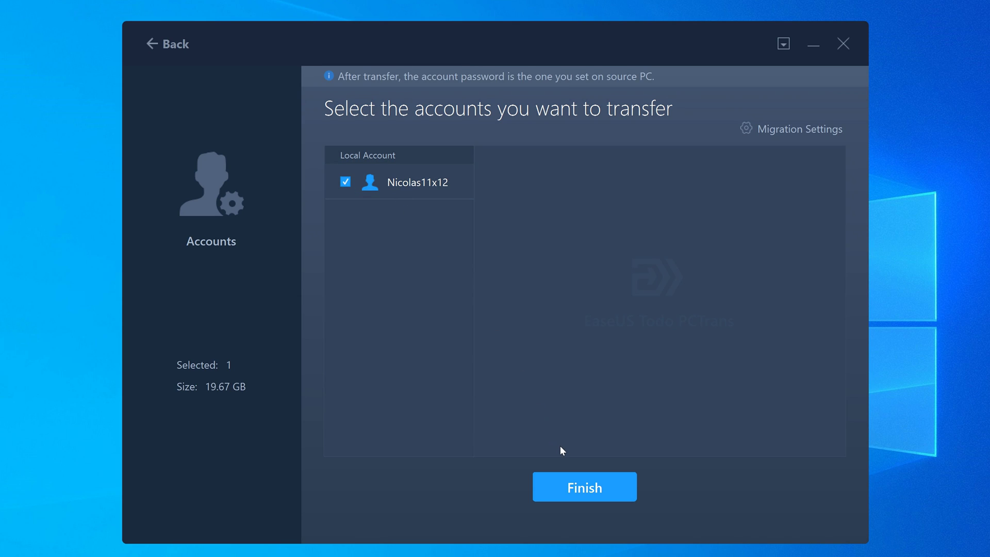
left_click(572, 484)
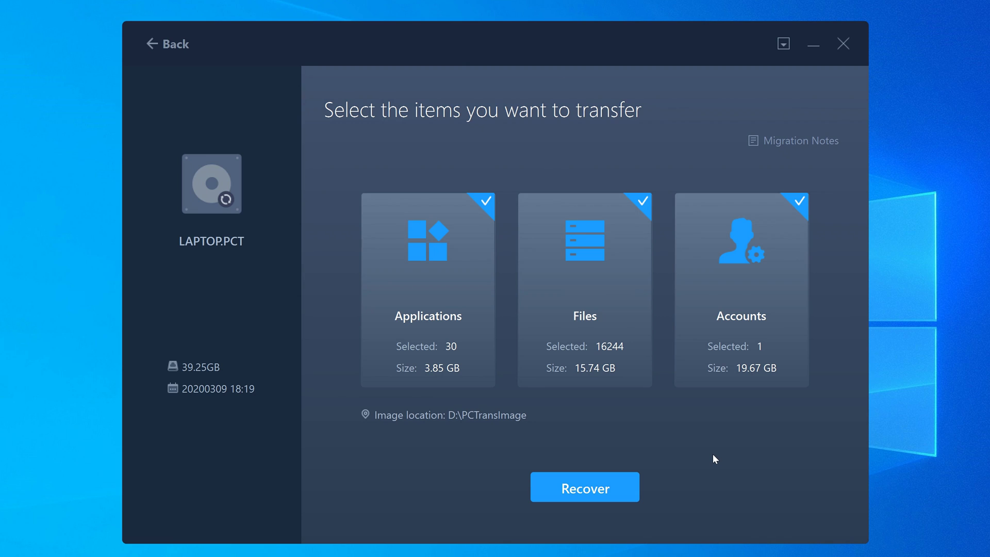
Start recovering LAPTOP.PCT onto DESKTOP-CO2RJO7.
left_click(581, 493)
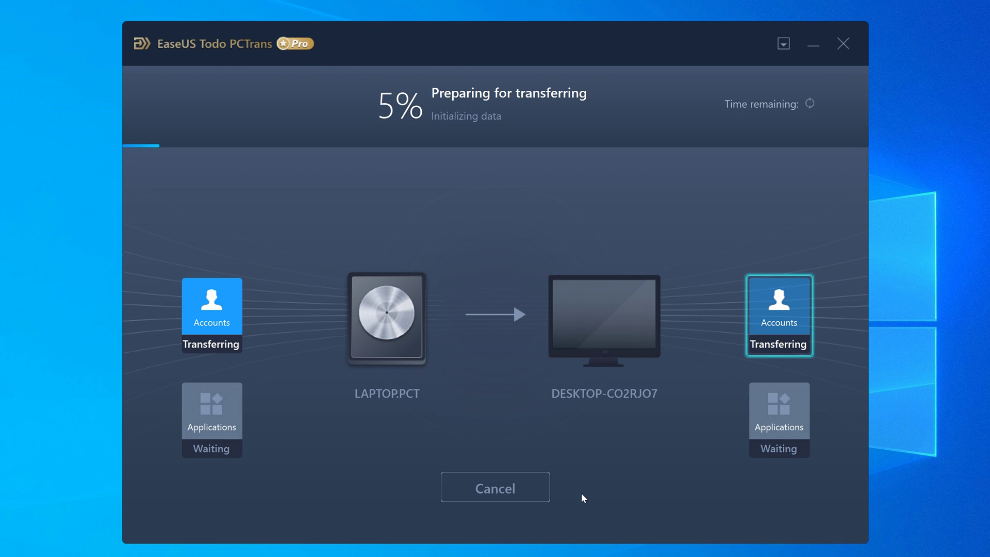